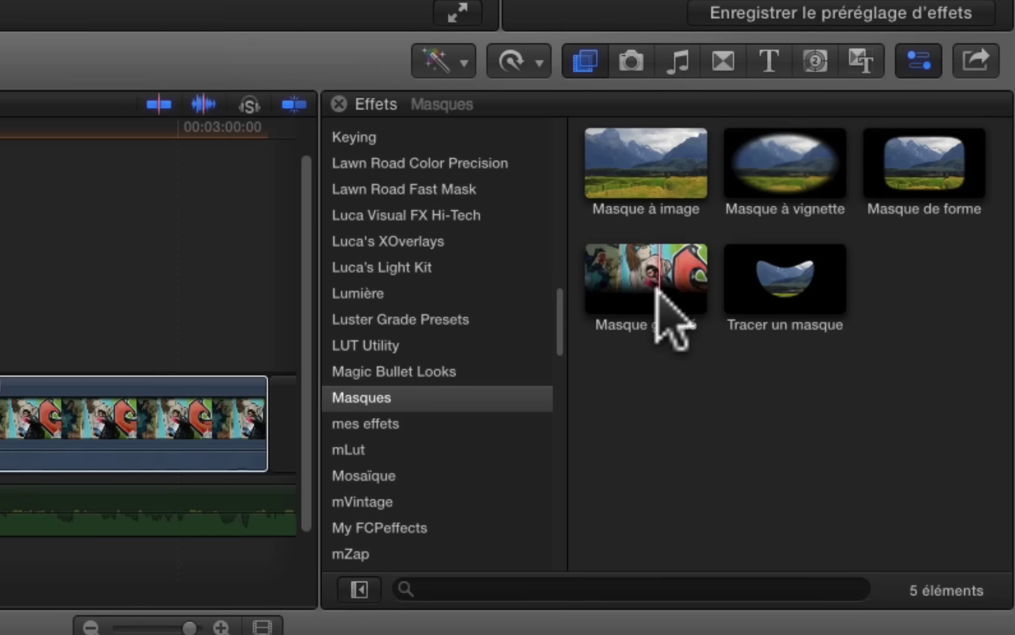
- Apply the Masque gradué effect to the upper clip SHOGUN_S003_S001_T019
left_click_drag(653, 300, 0, 307)
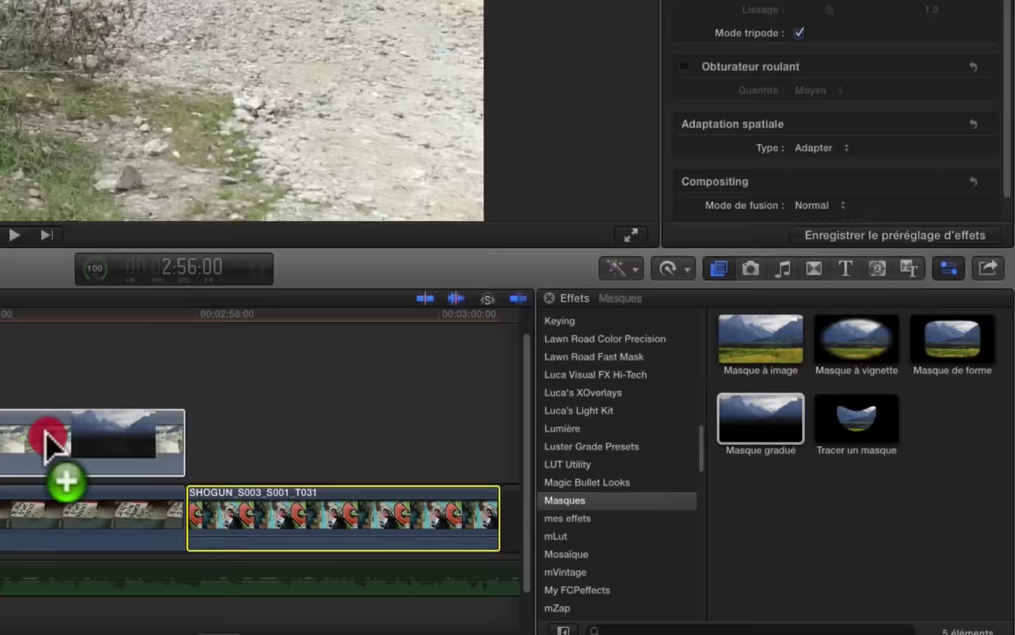
left_click_drag(46, 435, 0, 431)
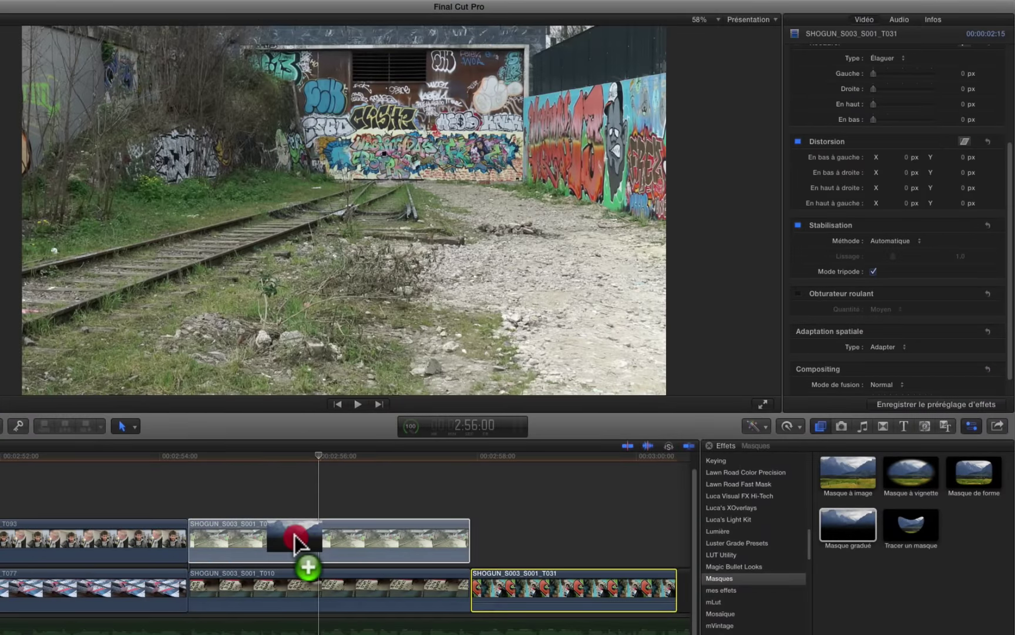
left_click_drag(295, 544, 295, 533)
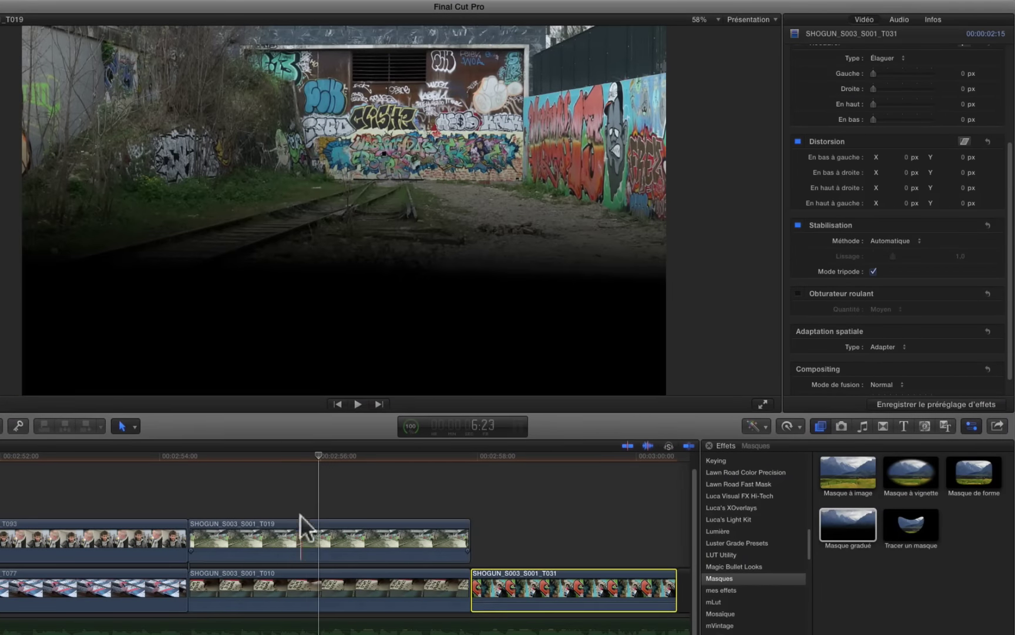
- Reposition the graduated mask on clip T019 in the viewer to about Target X 0,12, Y -0,4 and Center X -0,0, Y 0,1
left_click(318, 453)
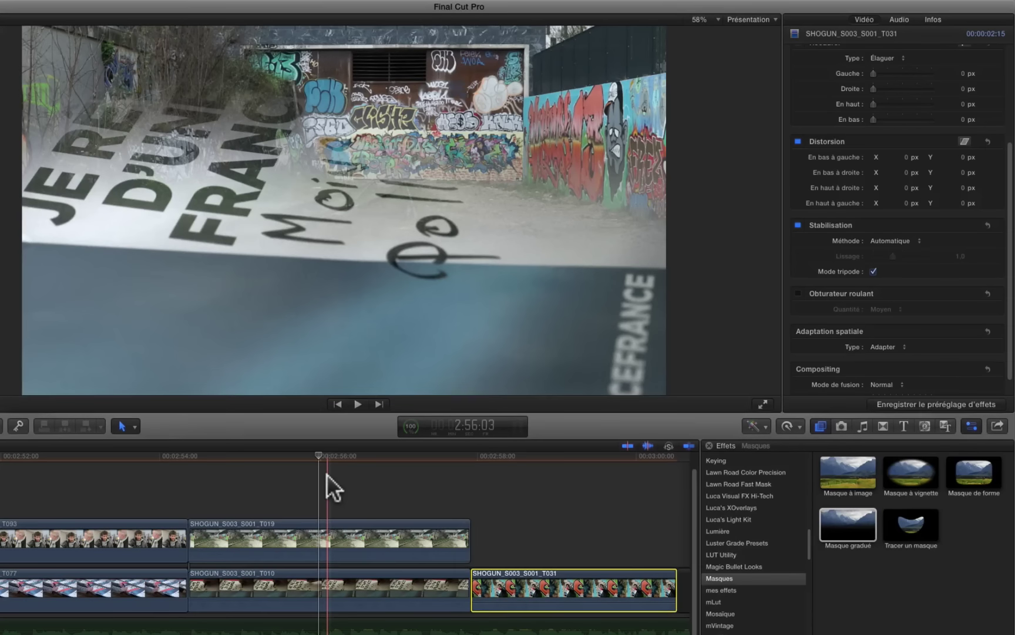
left_click(326, 532)
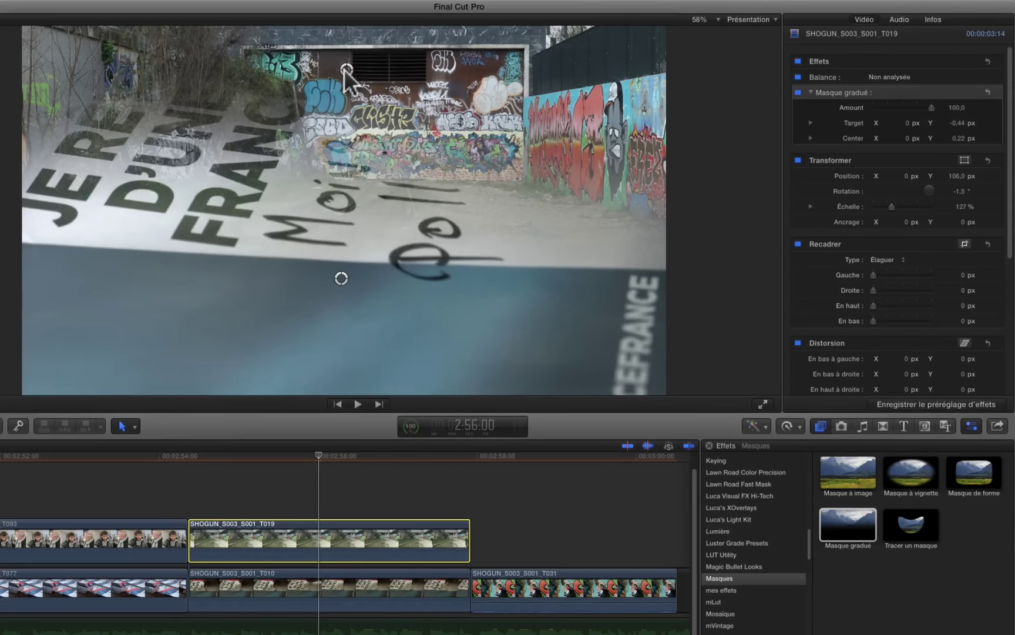
left_click_drag(346, 71, 358, 132)
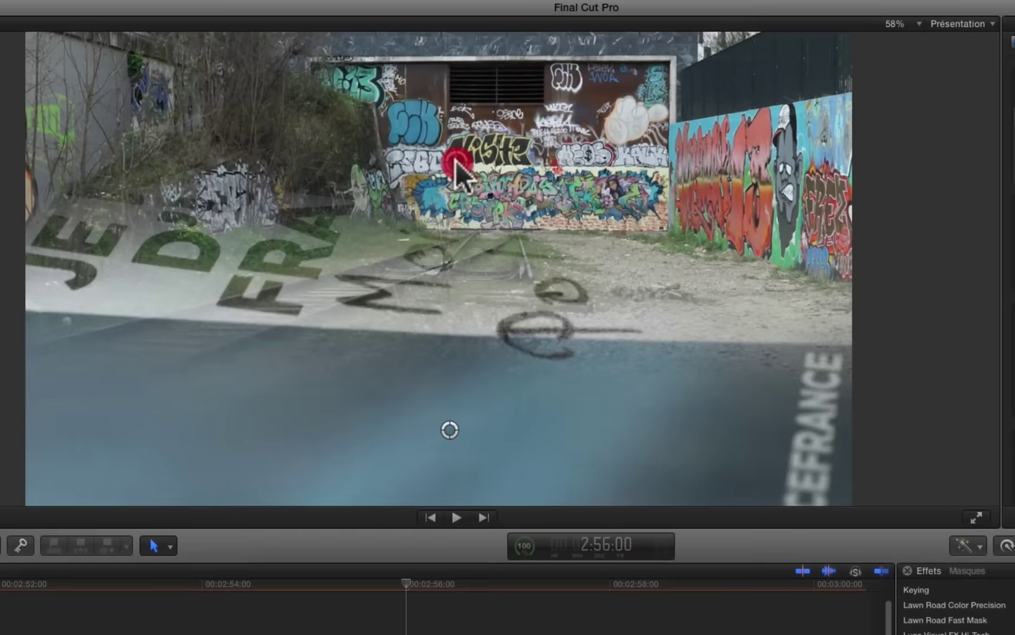
left_click_drag(456, 159, 453, 143)
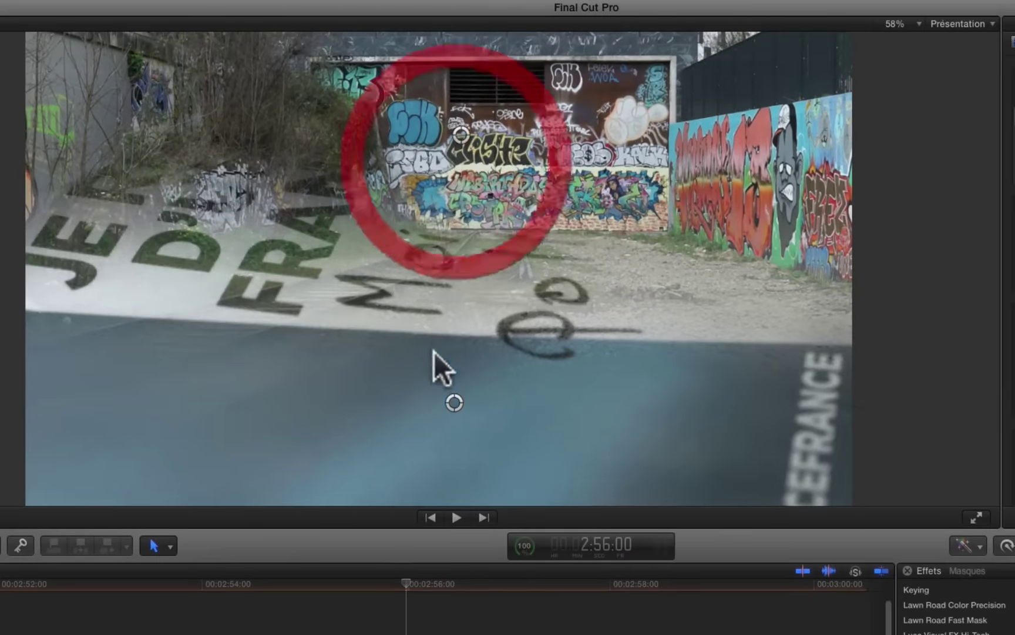
left_click_drag(455, 397, 616, 298)
left_click_drag(461, 136, 439, 150)
left_click_drag(605, 312, 504, 392)
mouse_move(427, 137)
left_mouse_down()
mouse_move(532, 206)
mouse_move(515, 148)
mouse_move(497, 135)
mouse_move(433, 158)
left_mouse_up()
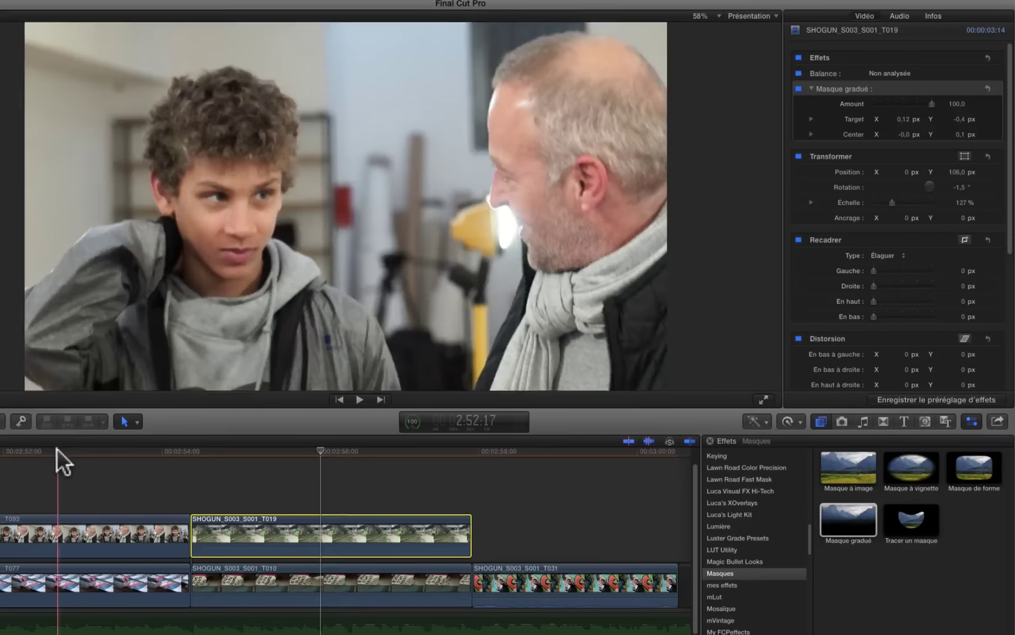
- Apply the Masque gradué effect to clip SHOGUN_S002_S001_T093 with the playhead at 2:52:05
left_click(57, 449)
left_click(13, 474)
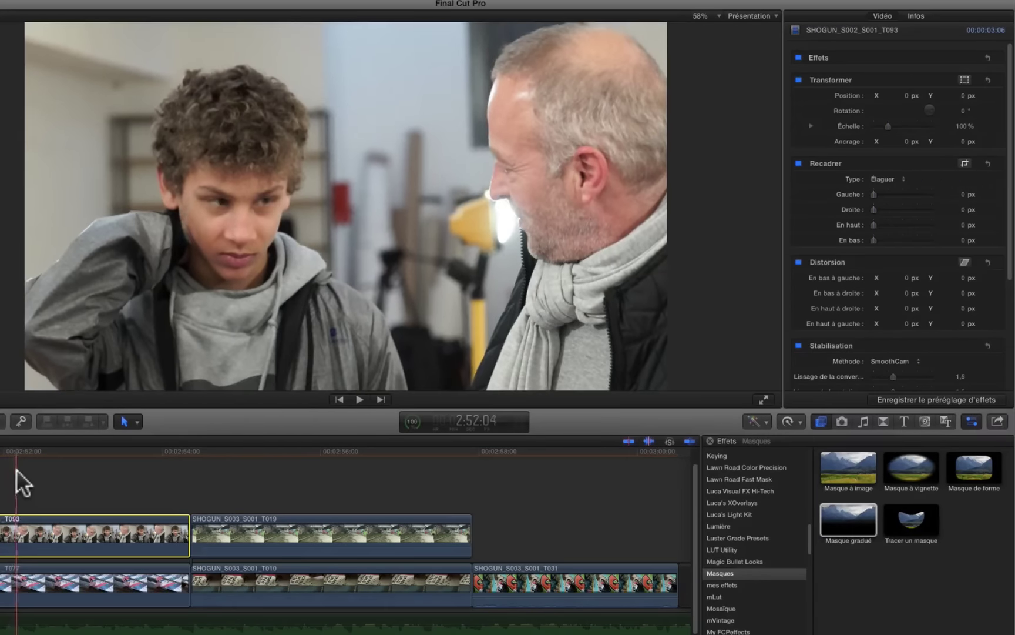
left_click(19, 452)
left_click_drag(835, 529, 107, 540)
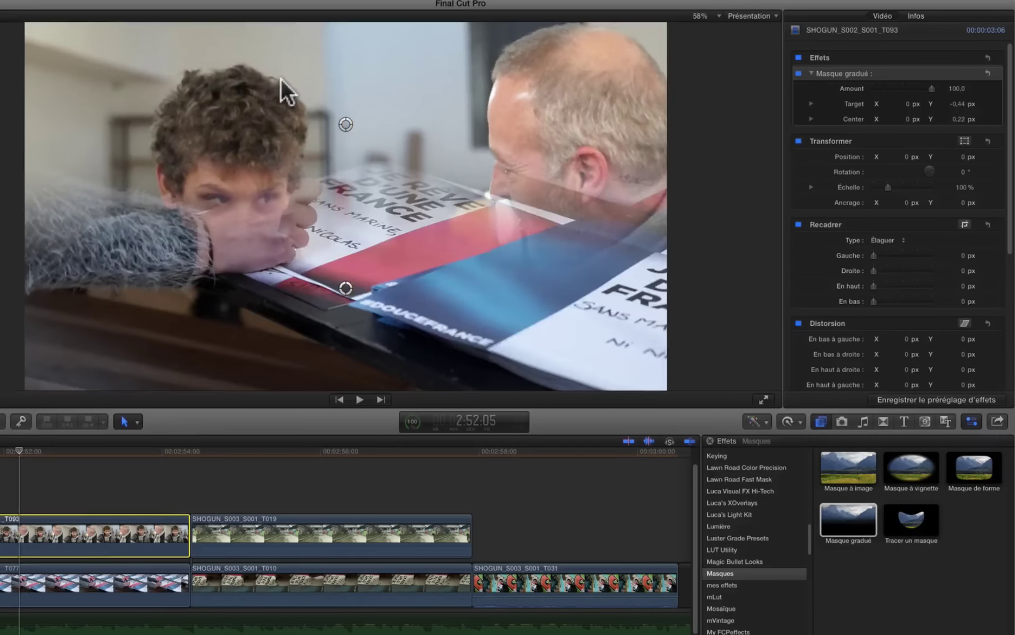
- Angle clip T093's mask to keep only the older man, about Target X -0,41, Y -0,24 and Center X 0,27, Y 0,21
left_click_drag(346, 289, 290, 261)
left_click_drag(346, 125, 412, 164)
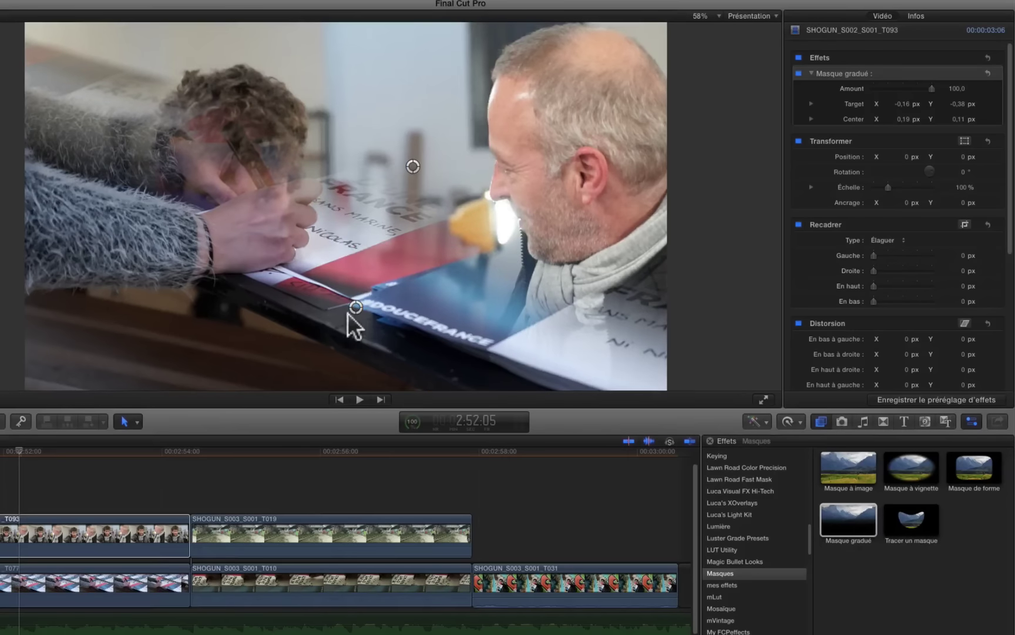
left_click_drag(354, 311, 263, 253)
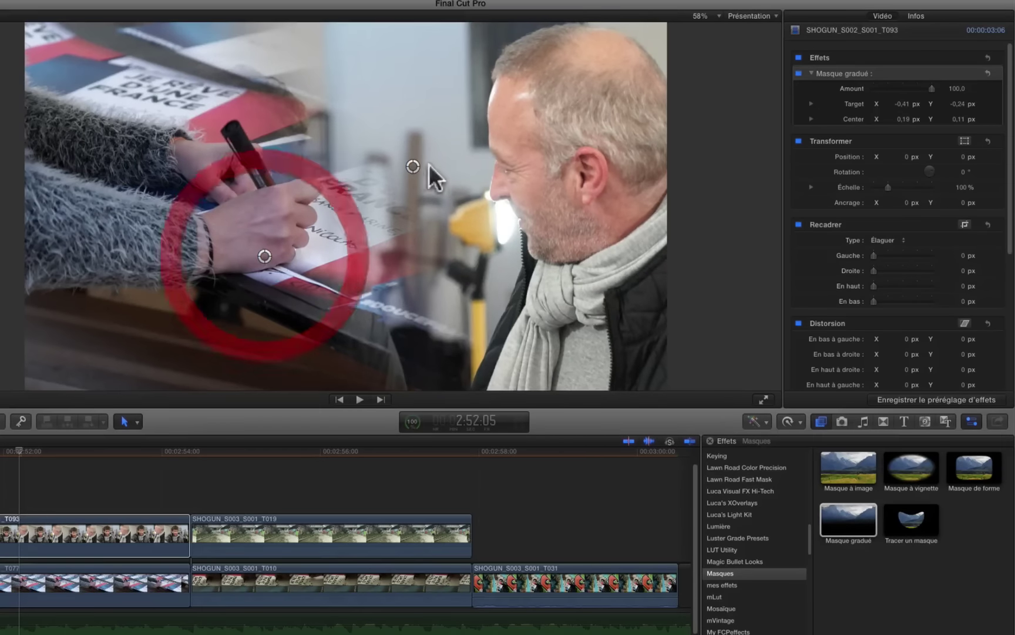
left_click_drag(406, 157, 441, 127)
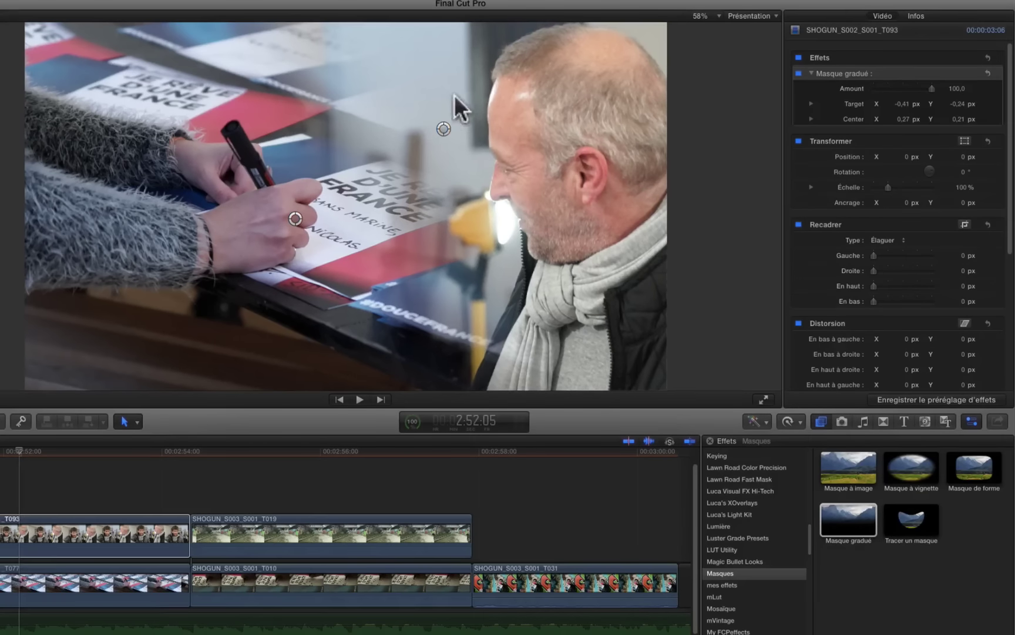
- Add keyframes for all Masque gradué parameters at 2:51:03, near the start of clip T093
left_click(999, 71)
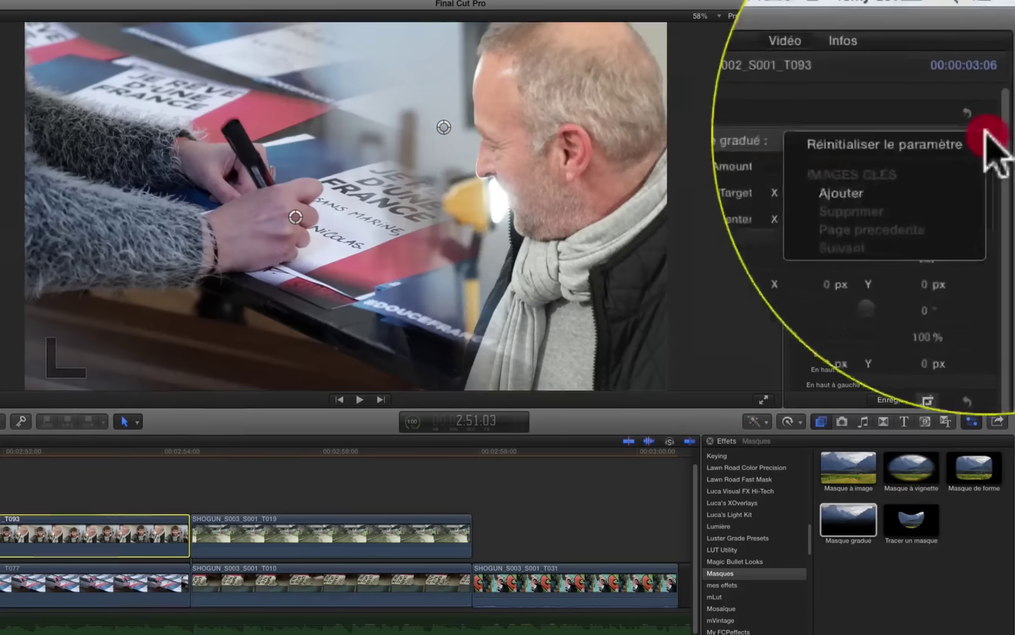
left_click(862, 260)
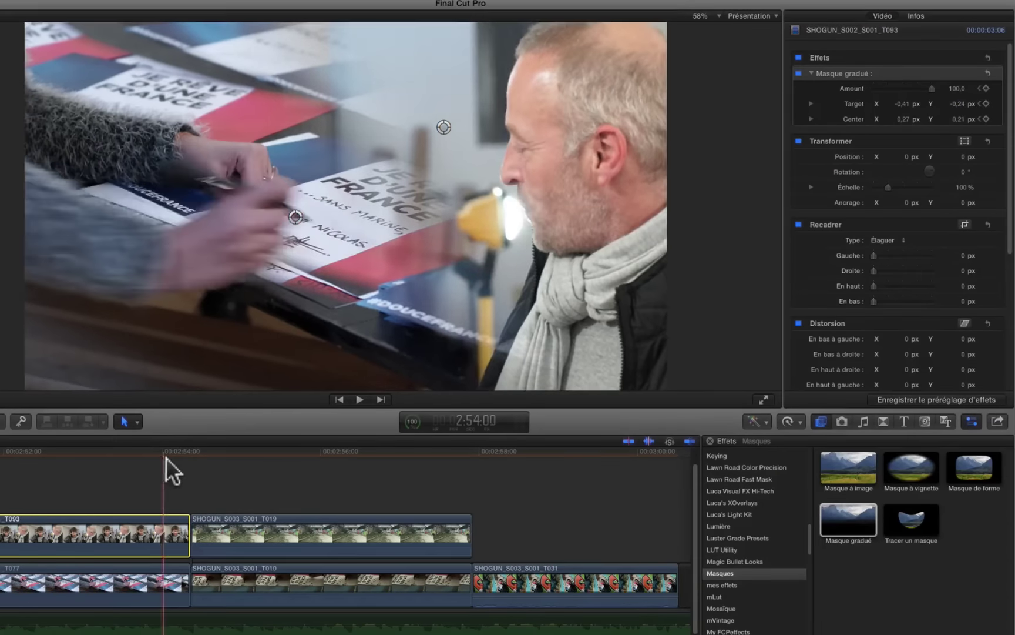
- At 2:54:08, keyframe the mask to keep only the boy, with Target about X 0,29, Y -0,28 and Center beside his head
left_click(175, 458)
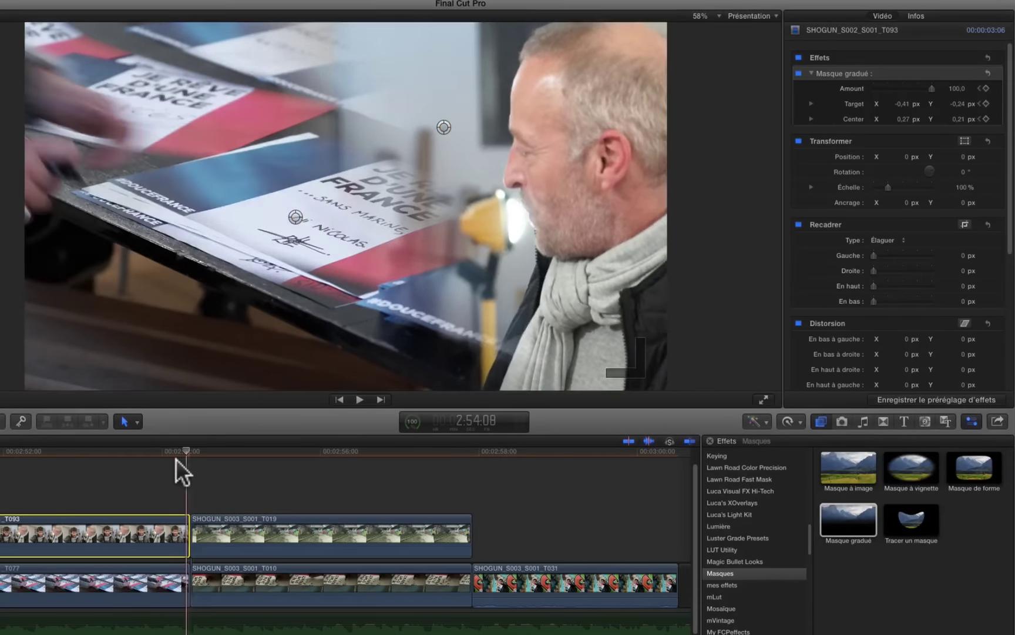
mouse_move(294, 217)
left_mouse_down()
mouse_move(293, 230)
mouse_move(458, 308)
mouse_move(500, 282)
left_mouse_up()
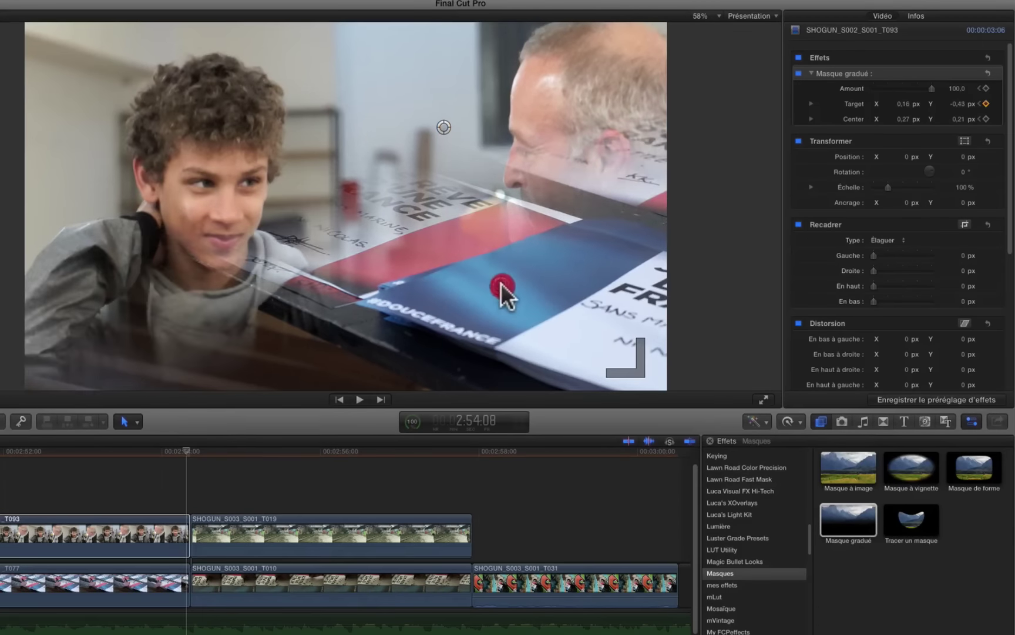
left_click_drag(443, 127, 405, 126)
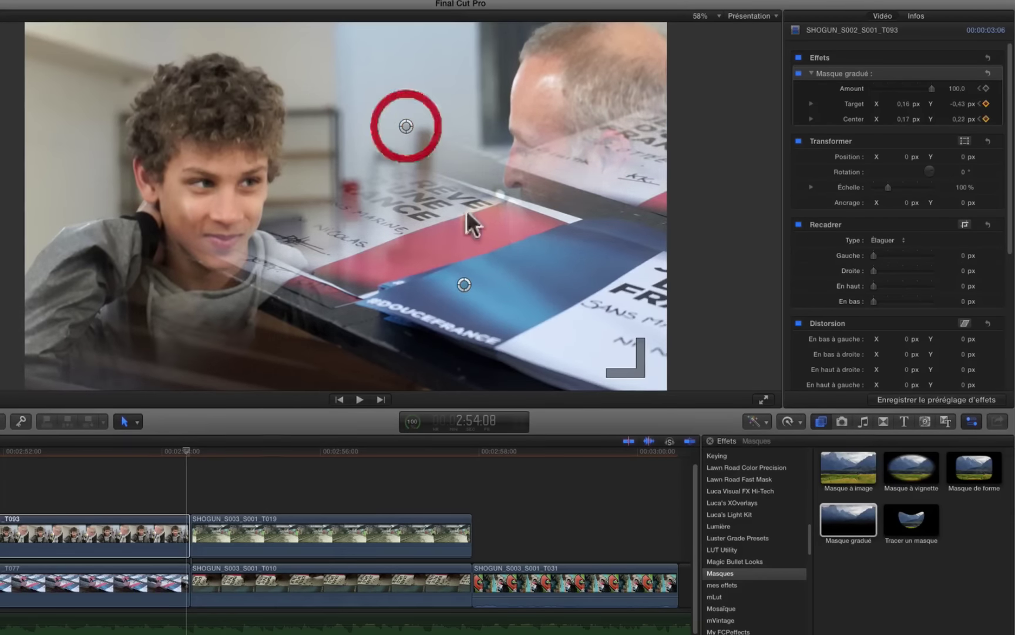
left_click_drag(467, 289, 518, 228)
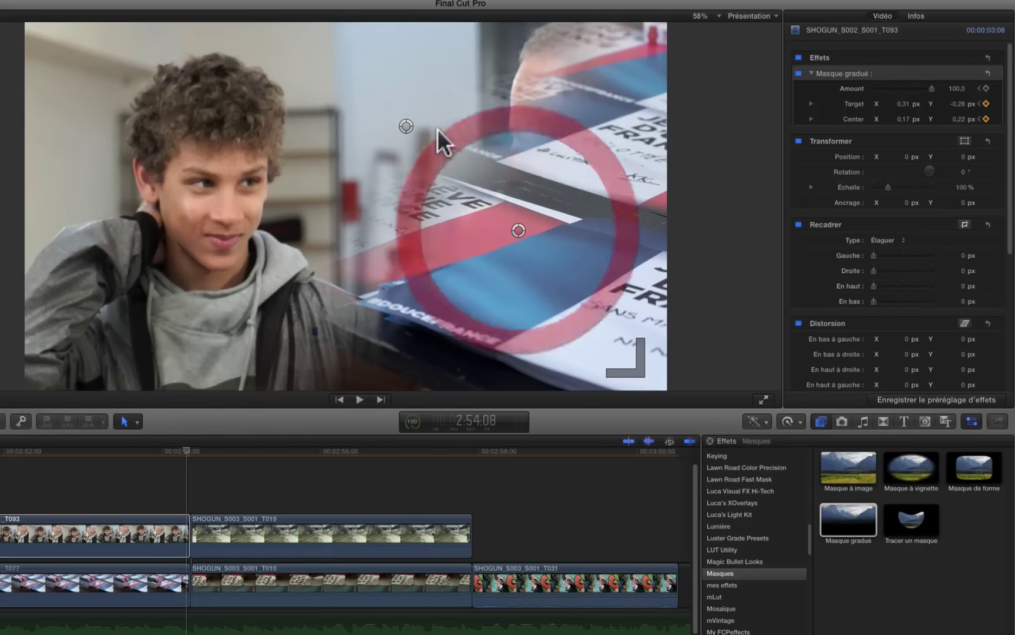
left_click_drag(404, 125, 301, 142)
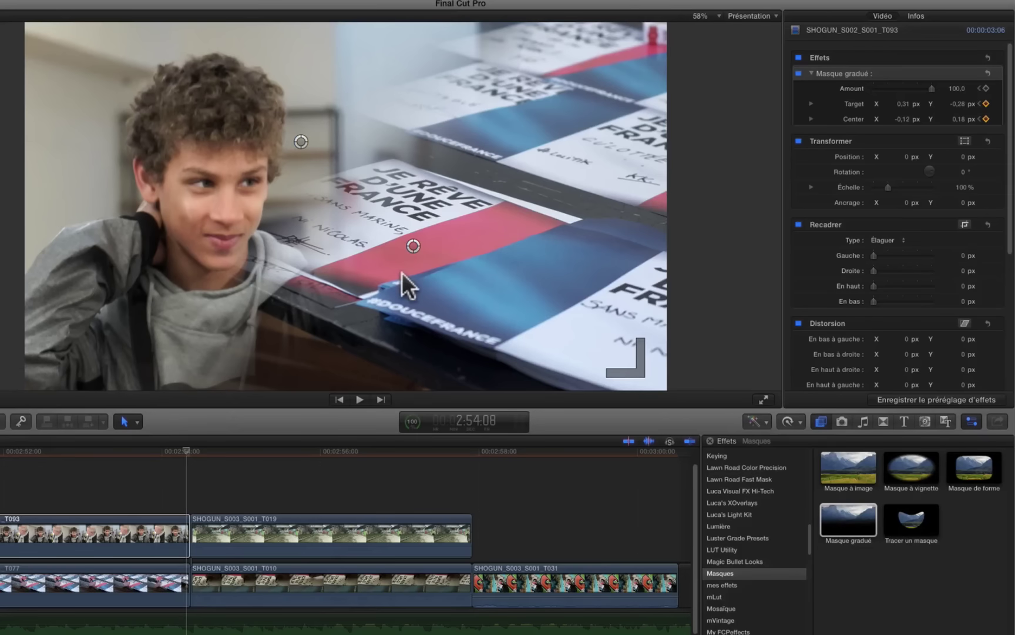
left_click_drag(412, 245, 396, 240)
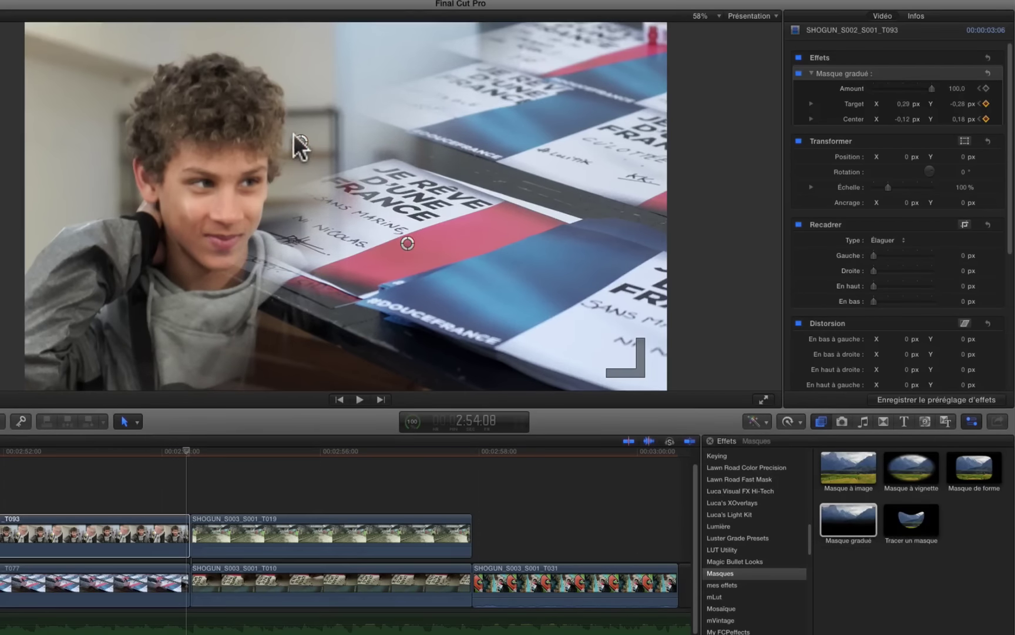
left_click_drag(300, 141, 290, 139)
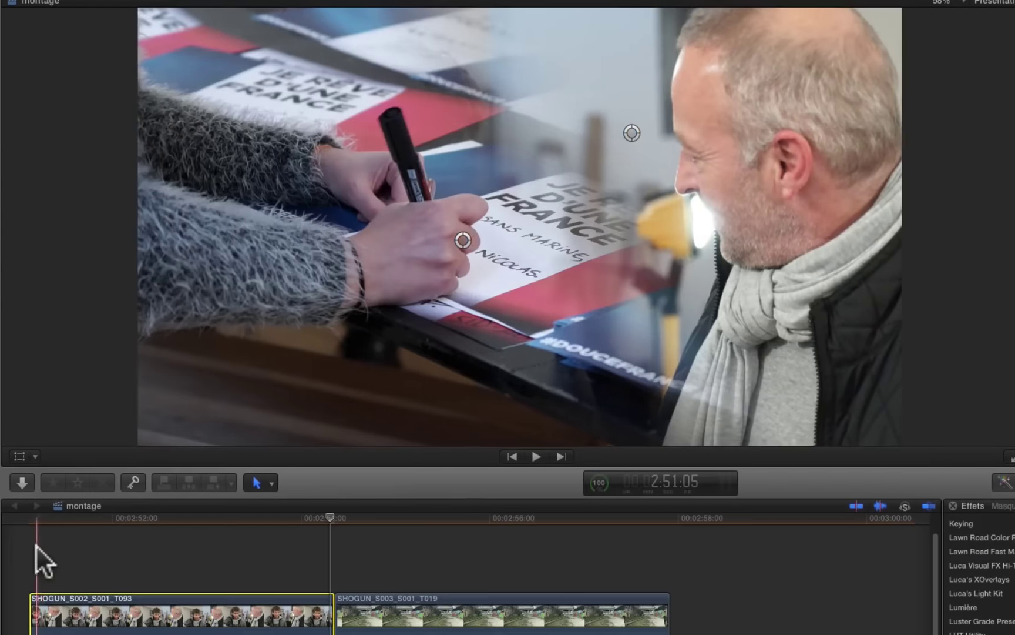
- Play the sequence from 2:51:05 to review the animated graduated mask and the following masked clip
left_click(36, 544)
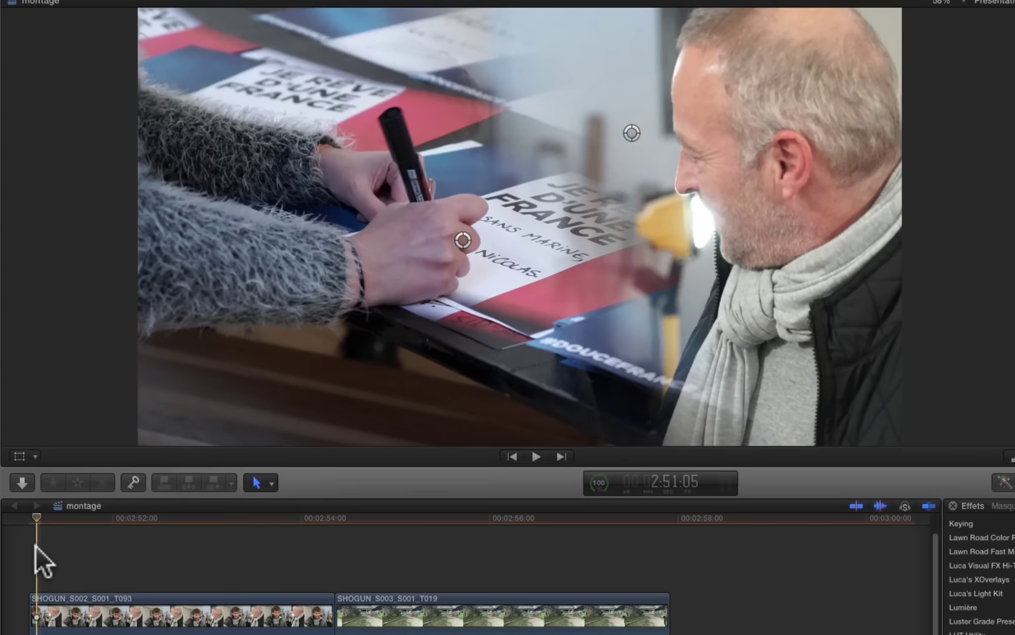
key("space")
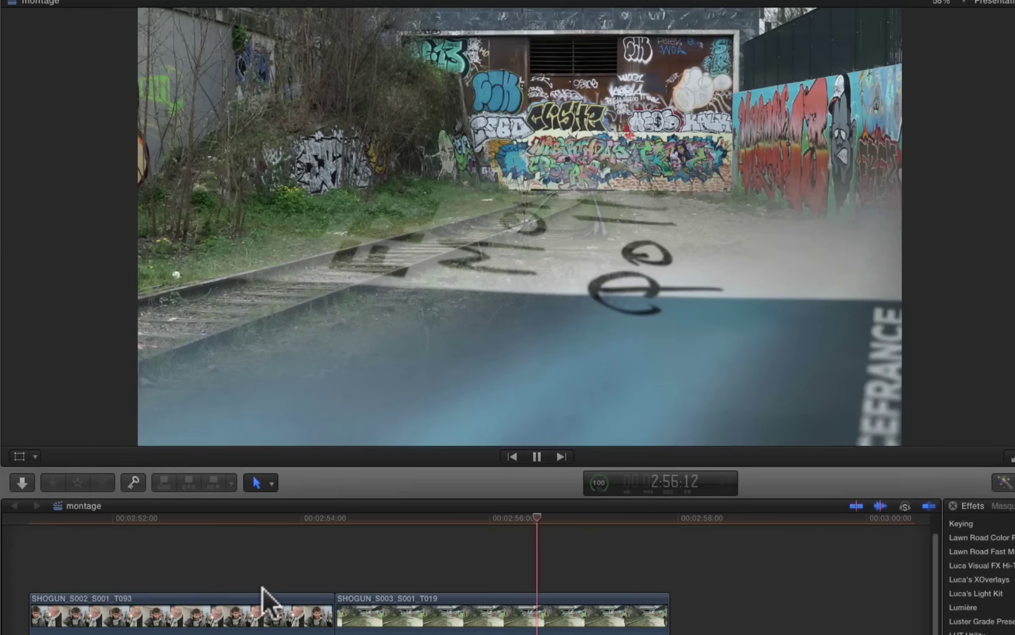
key("space")
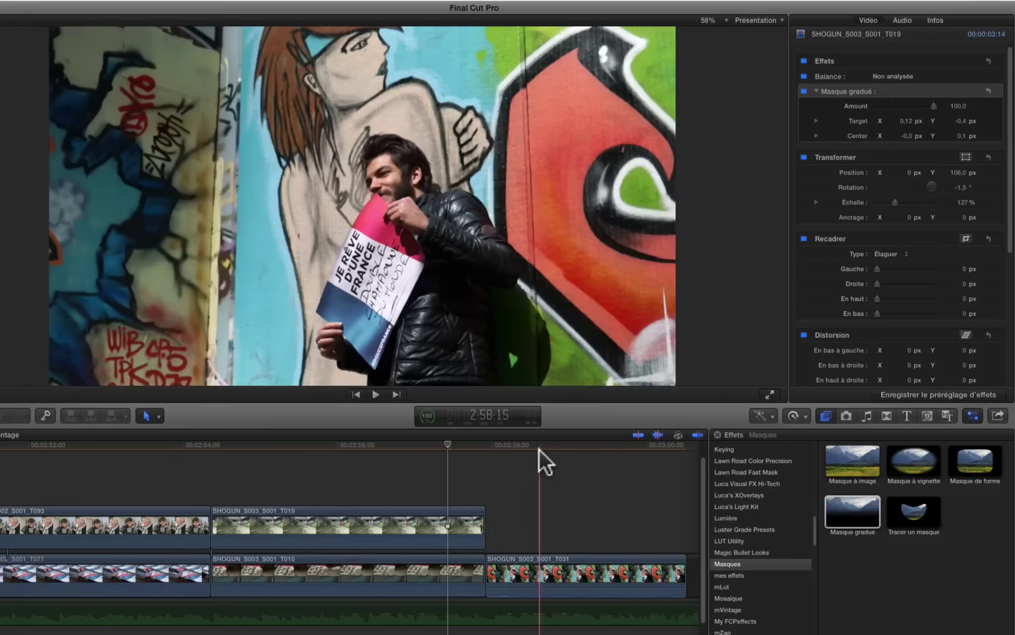
- Apply the Masque à vignette effect to clip SHOGUN_S003_S001_T031 with the playhead at 2:58:17
left_click(543, 447)
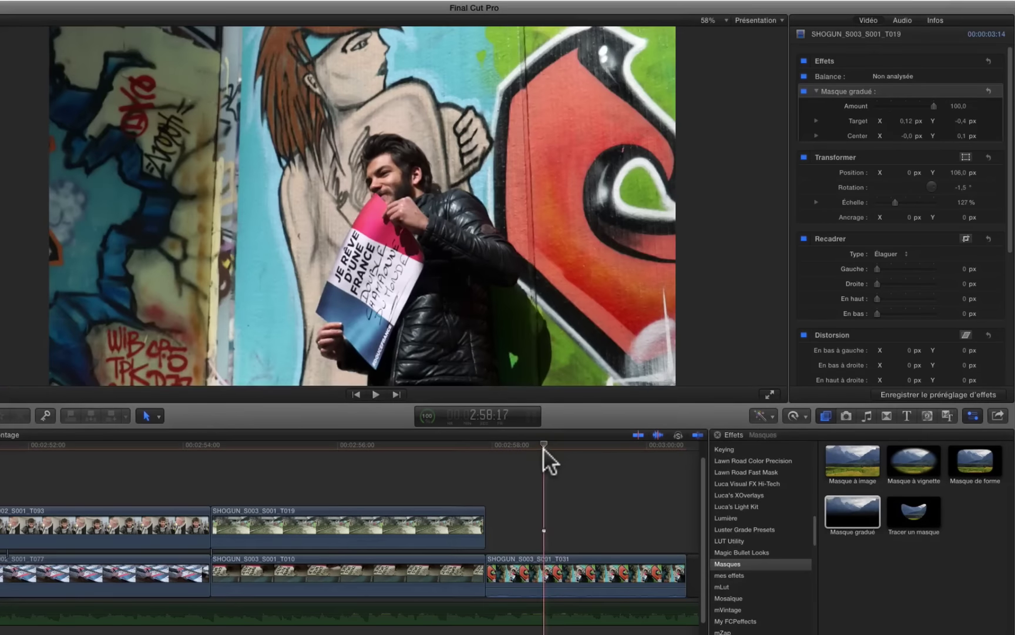
left_click(573, 567)
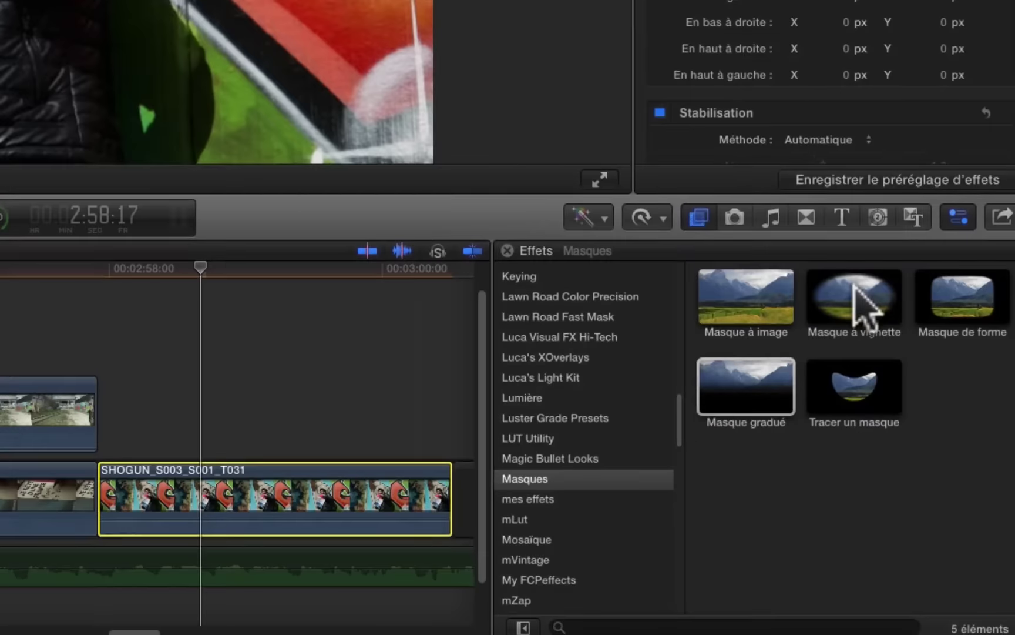
left_click_drag(918, 464, 590, 519)
left_click_drag(281, 405, 227, 487)
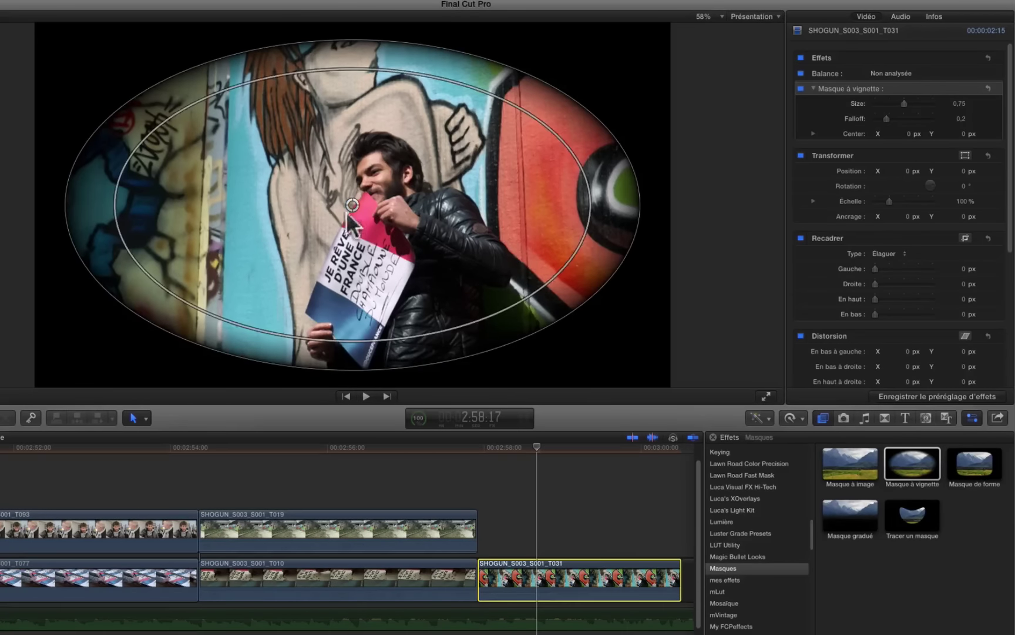
- Centre the vignette mask on the man's face at about X 0,07, Y 0,06 and set its Falloff to about 0,75
left_click_drag(344, 206, 377, 184)
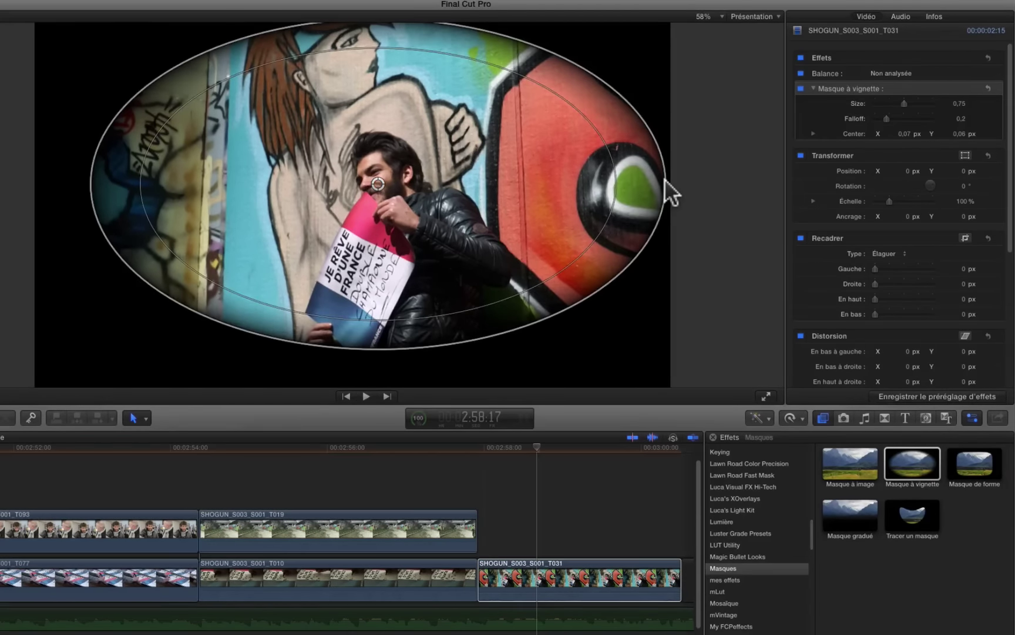
left_click_drag(664, 179, 722, 188)
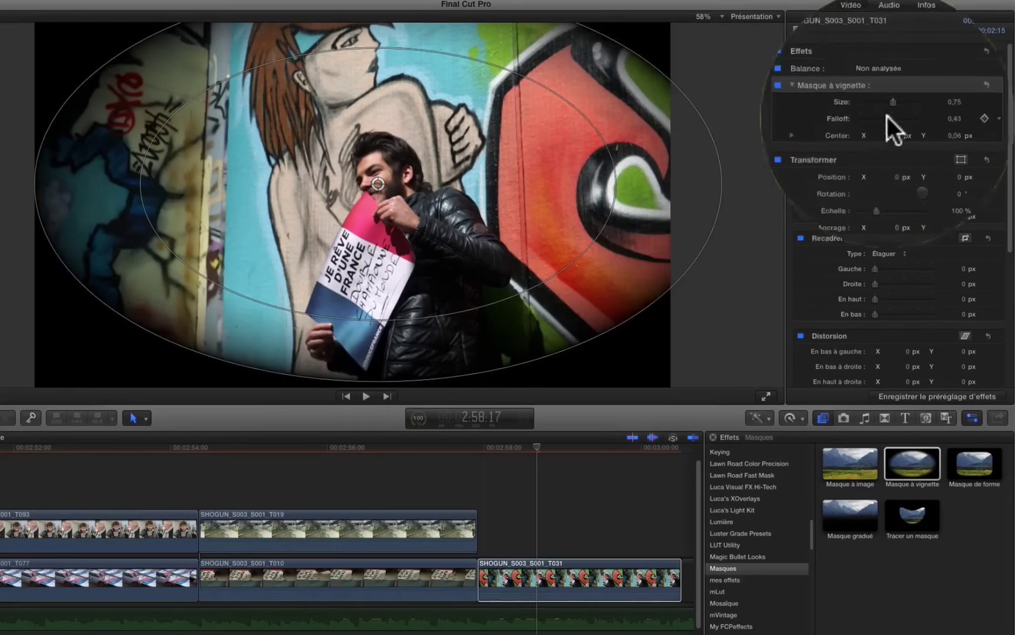
left_click(903, 116)
left_click_drag(791, 217, 823, 219)
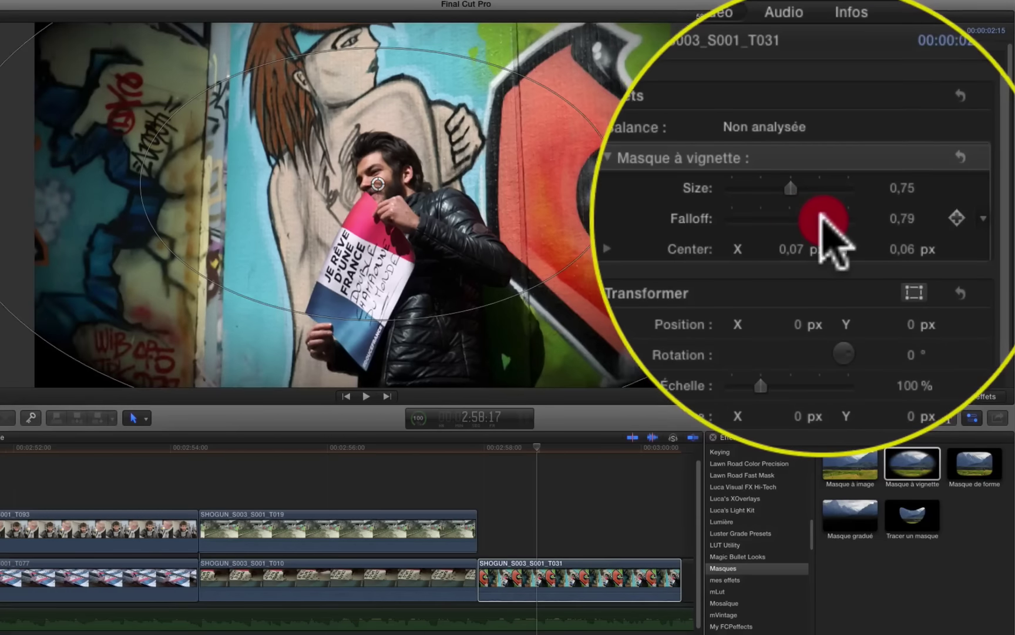
left_click_drag(919, 118, 916, 118)
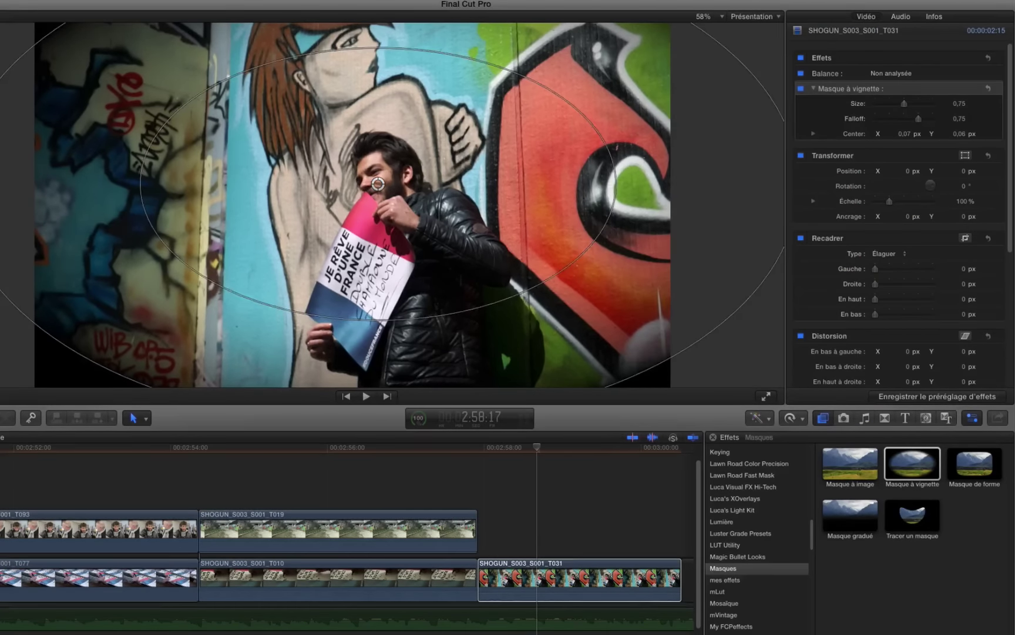
- Reshape the vignette's inner and outer ellipses in the viewer to a Size of about 1,1 and a Falloff of about 0,9
left_click_drag(35, 184, 141, 187)
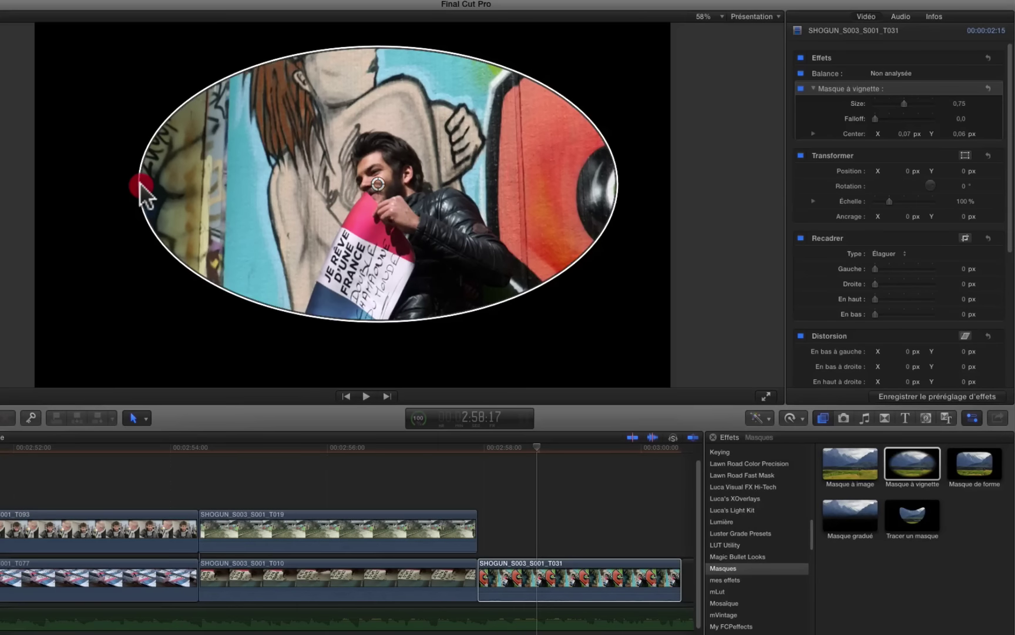
left_click_drag(141, 187, 20, 227)
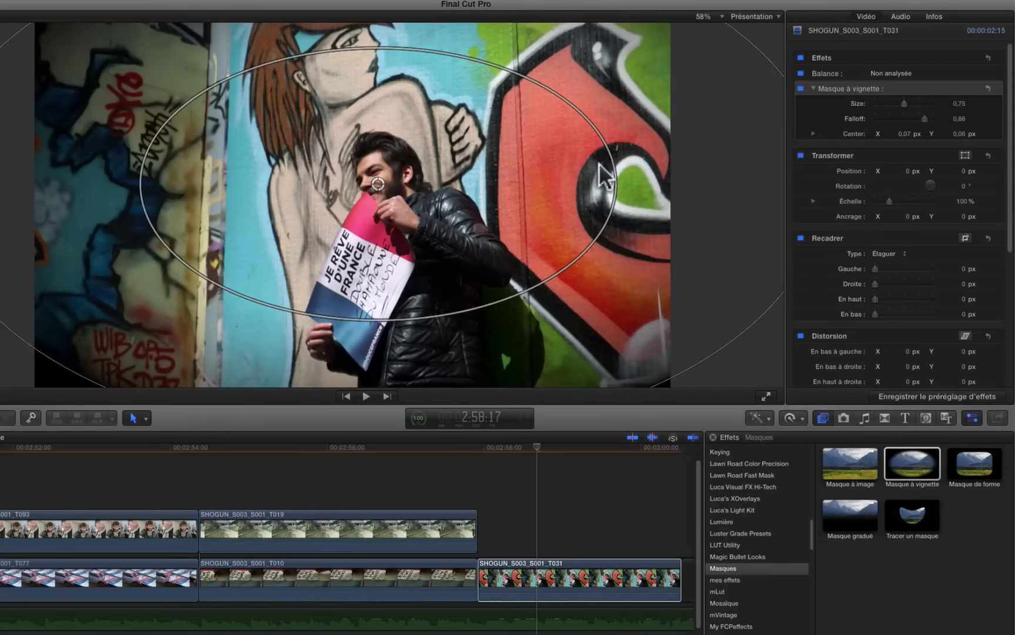
left_click_drag(611, 173, 505, 180)
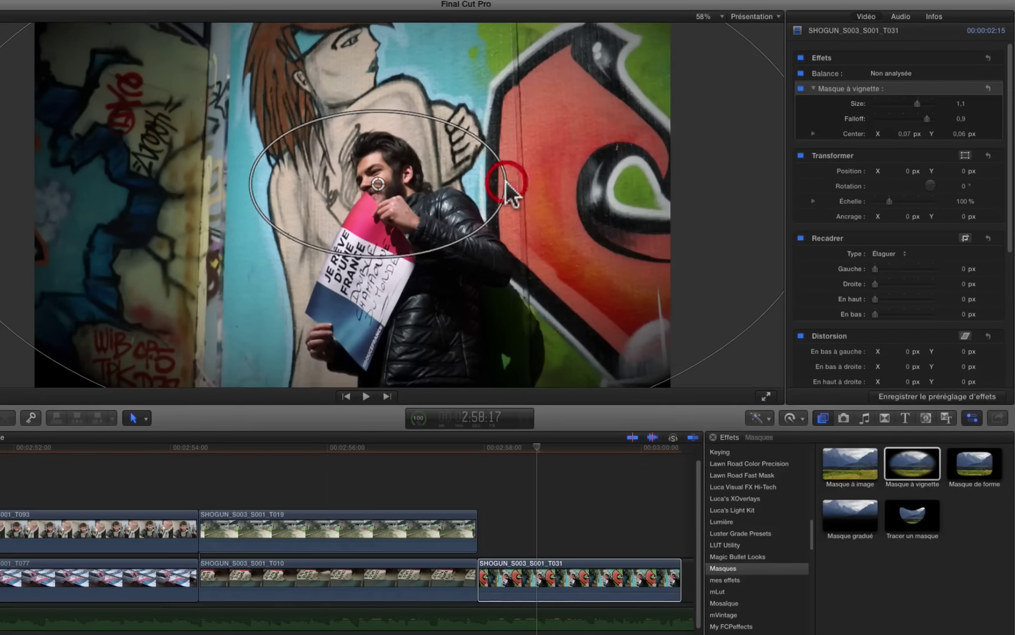
left_click_drag(13, 205, 0, 210)
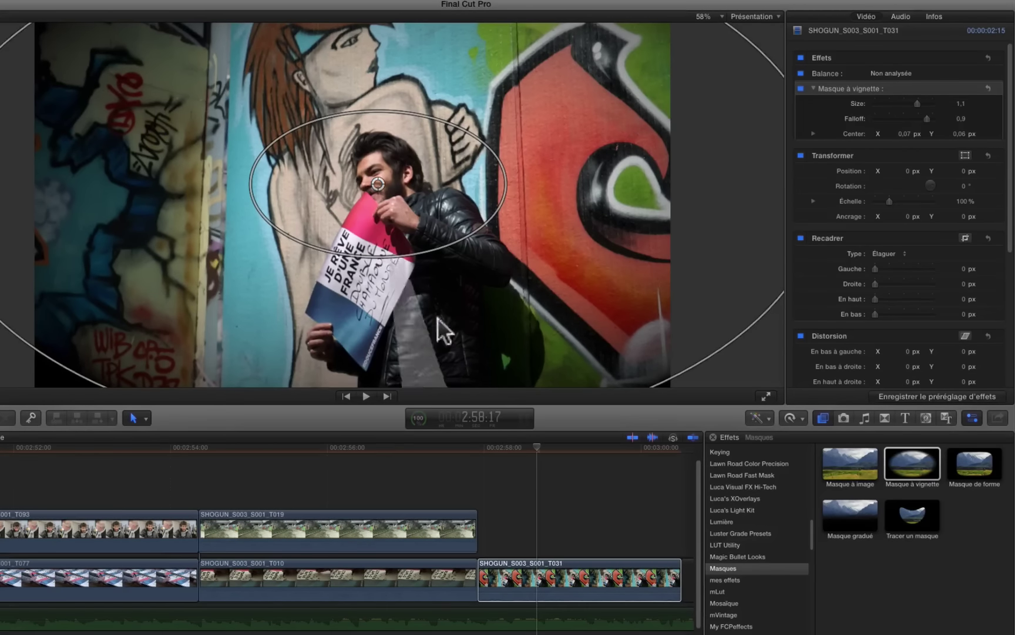
- Deselect the vignette effect on clip T031 to view the masked image without its on-screen ellipses
left_click(595, 564)
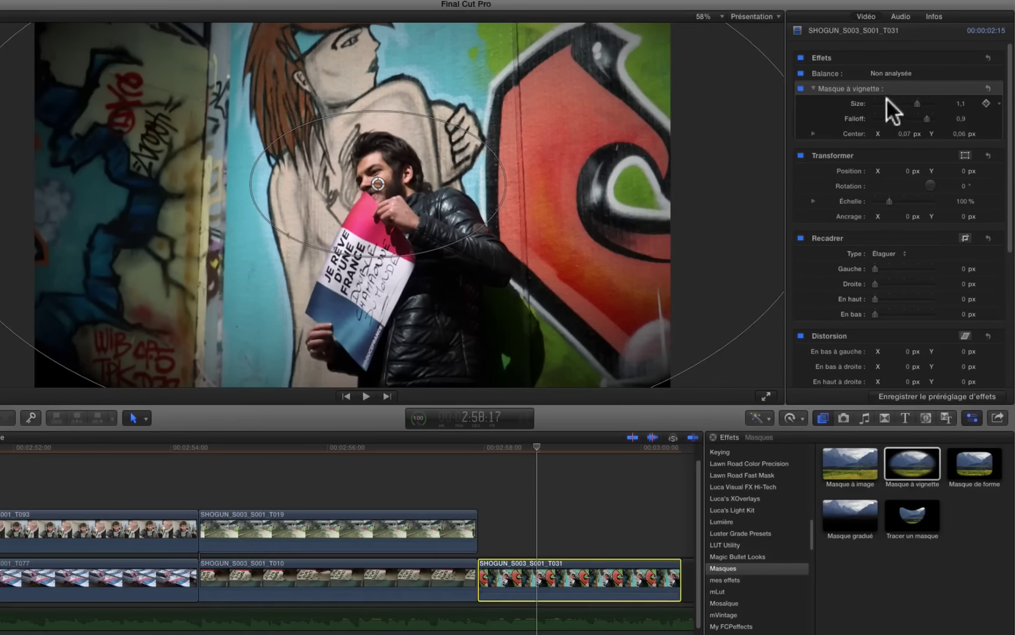
left_click(868, 68)
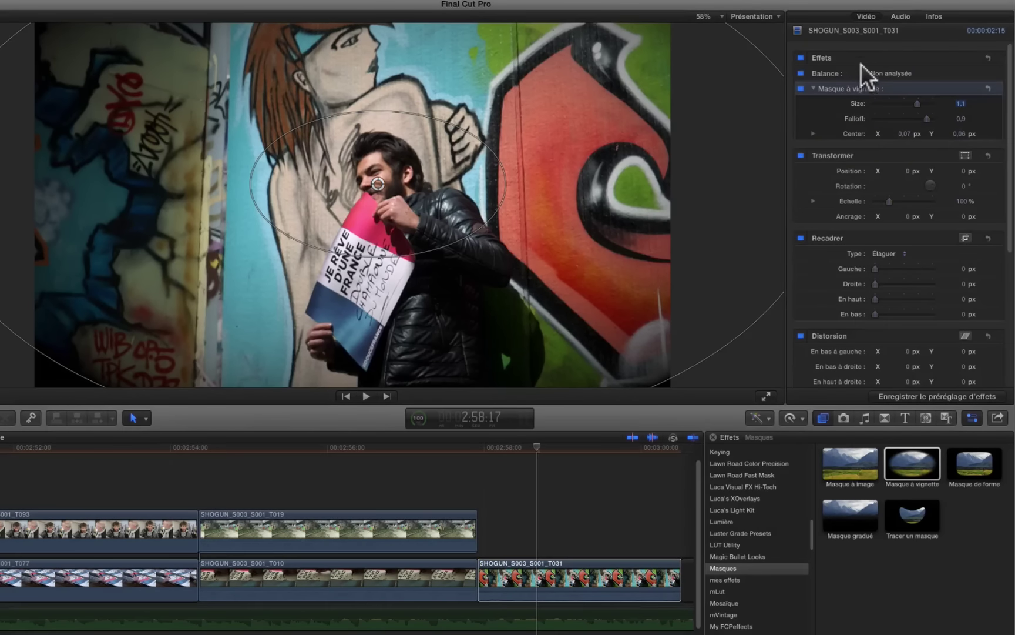
left_click(860, 59)
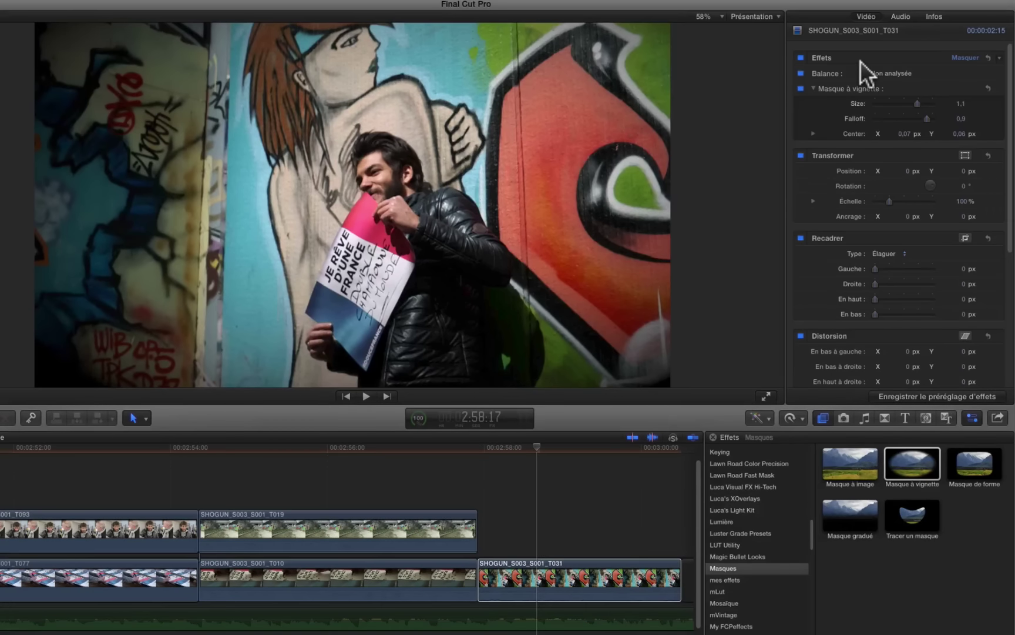
left_click(81, 468)
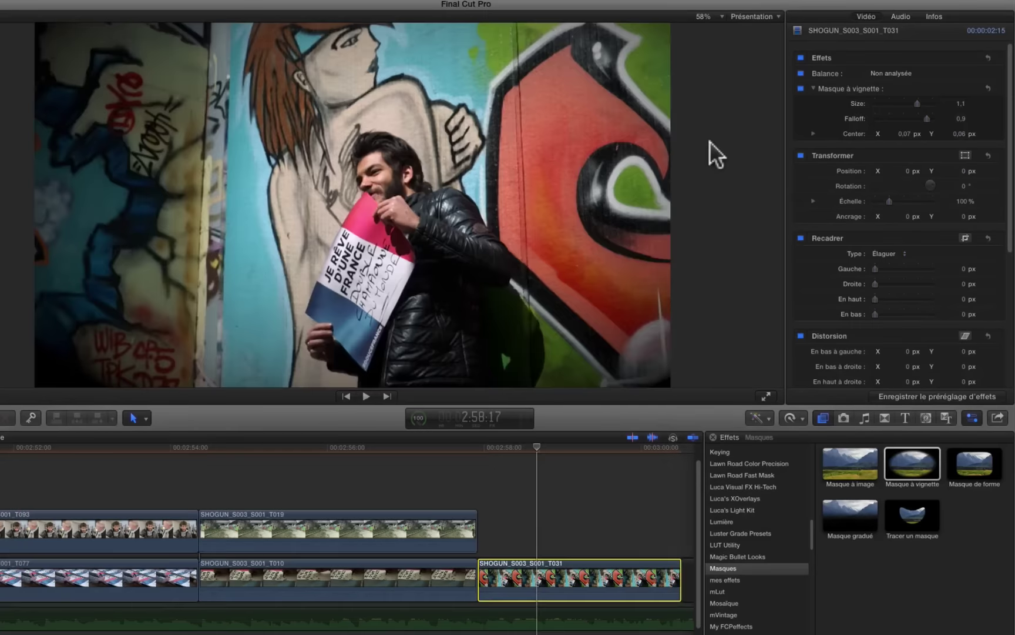